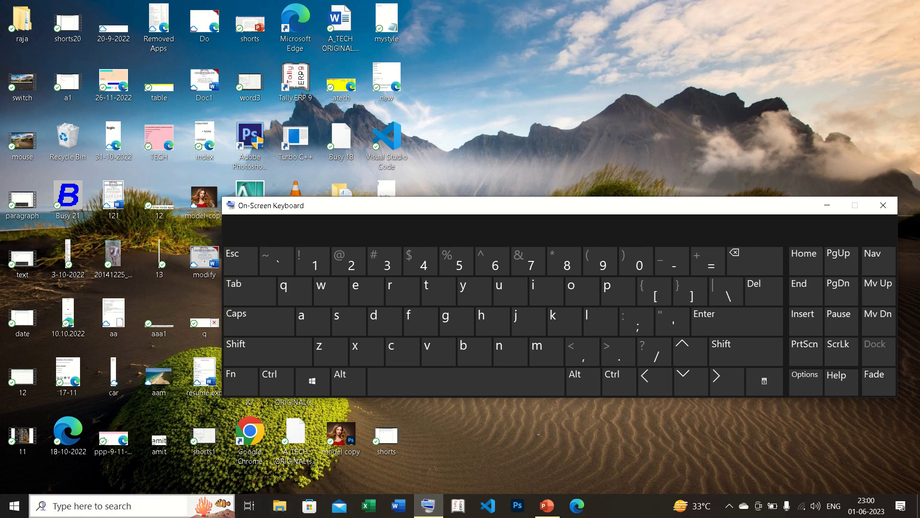
Step: Search Windows for "bit", minimize the on-screen keyboard and open Manage BitLocker
click(56, 505)
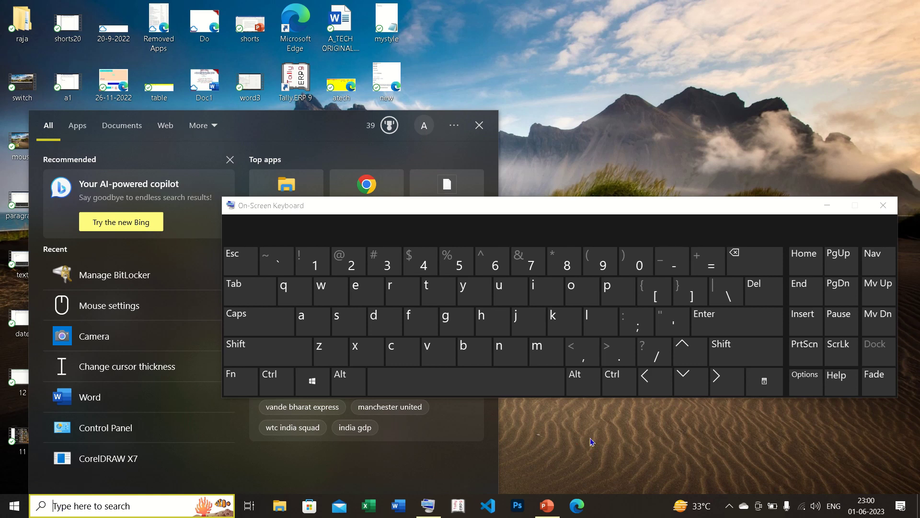
click(482, 349)
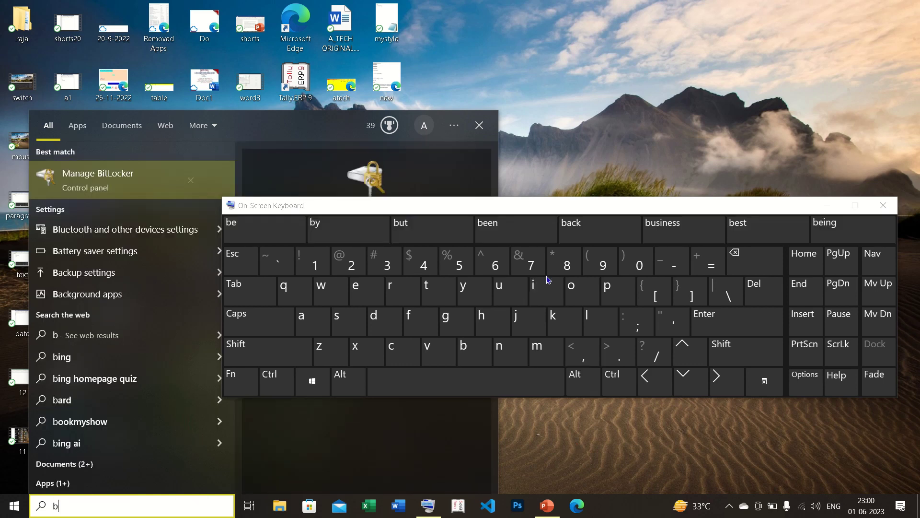
click(545, 287)
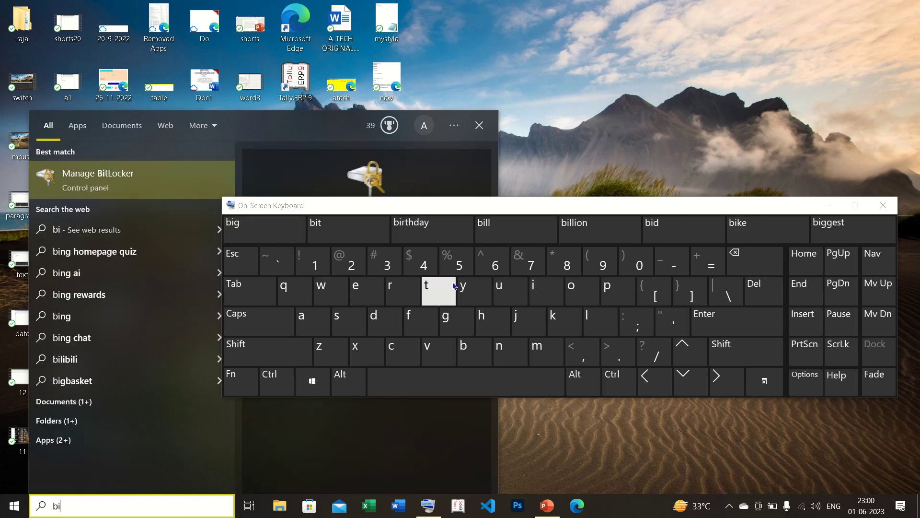
click(435, 287)
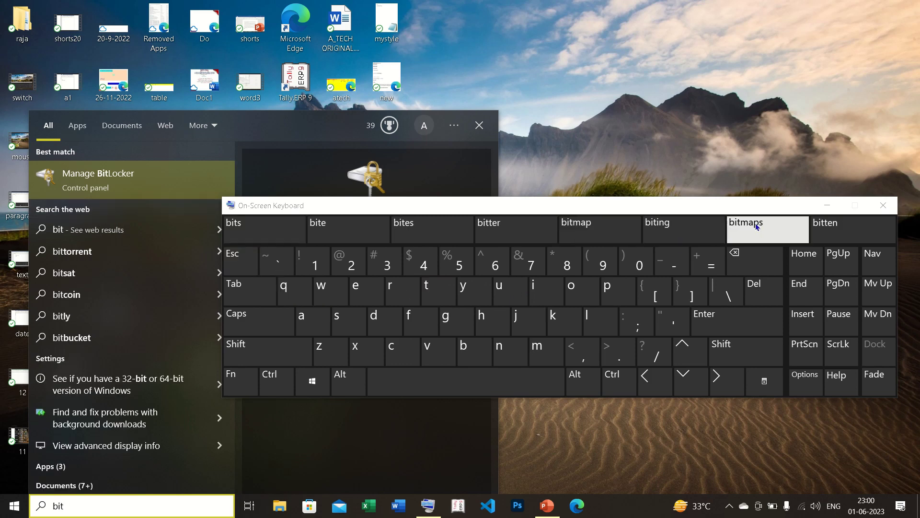
click(828, 206)
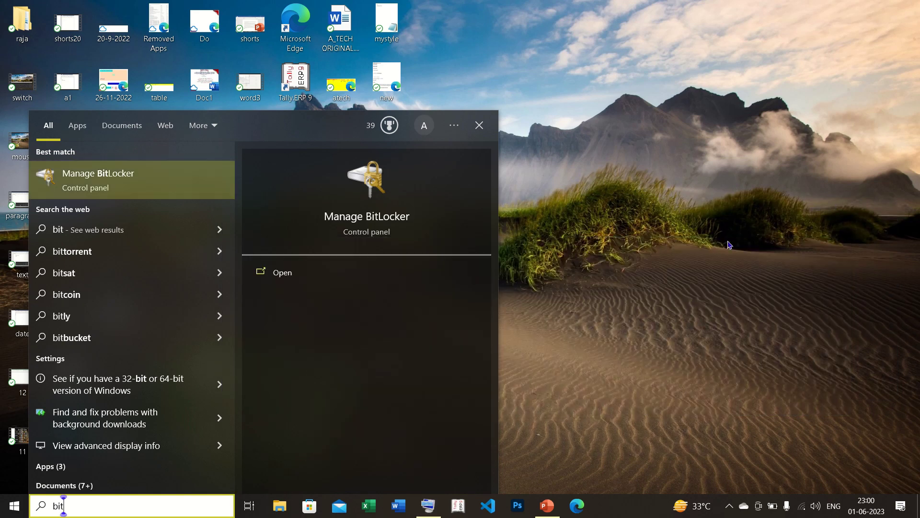
click(111, 183)
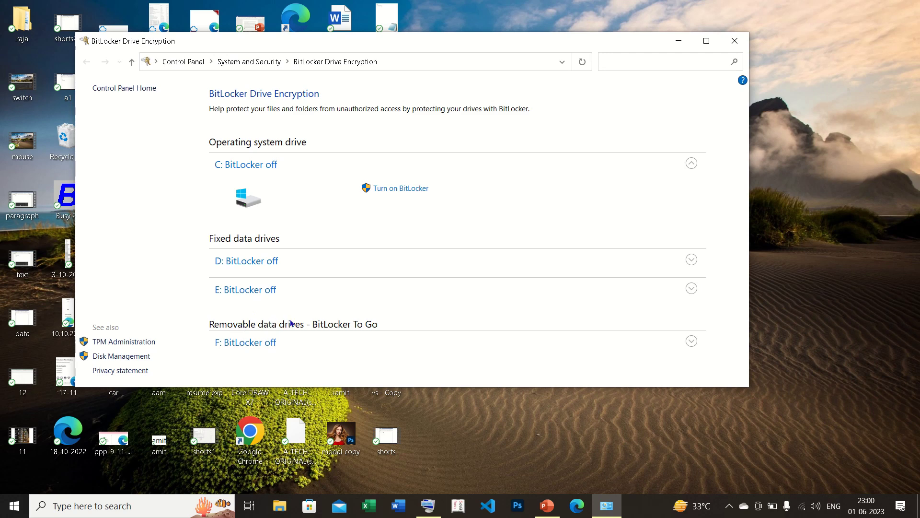
Step: Turn on BitLocker for removable drive F: with password unlocking, entering the drive password in both password fields
click(242, 342)
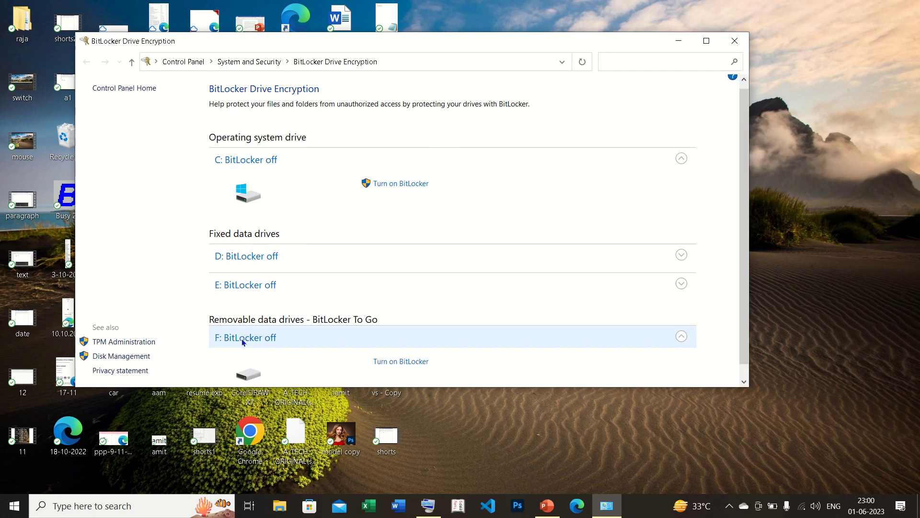
click(401, 363)
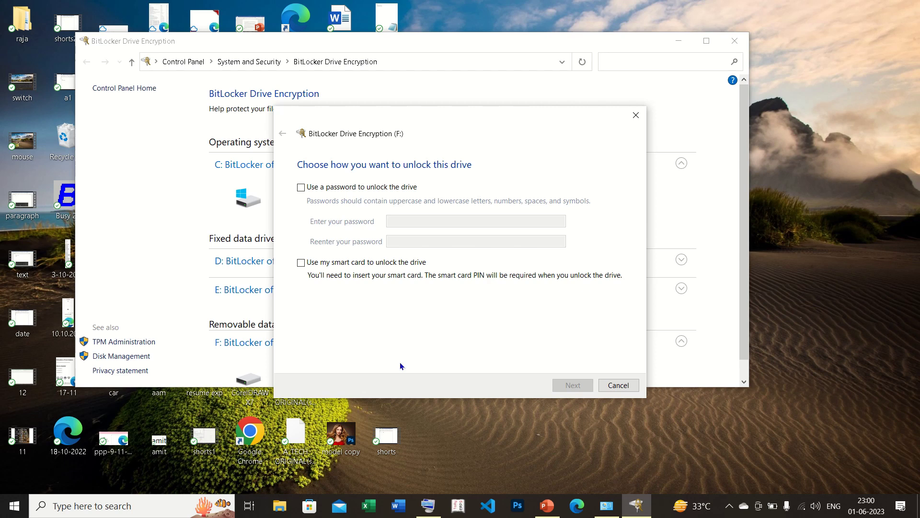
click(301, 187)
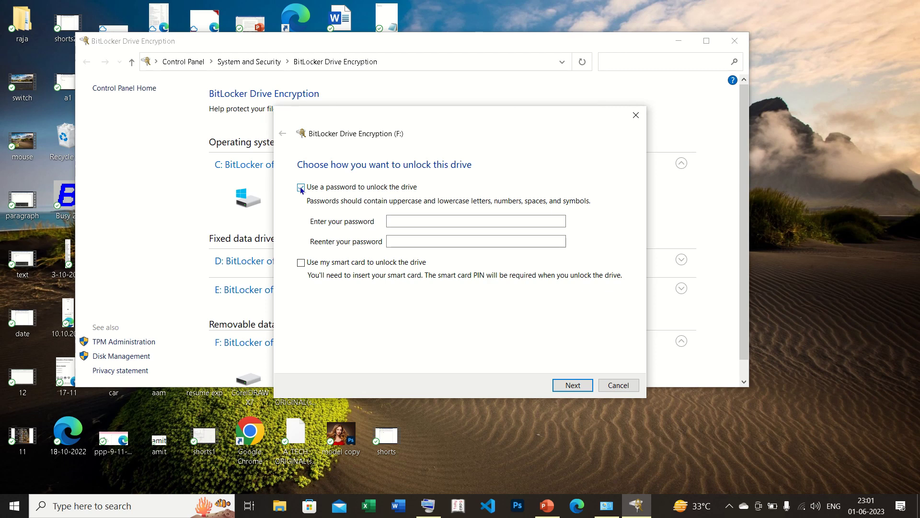
click(395, 221)
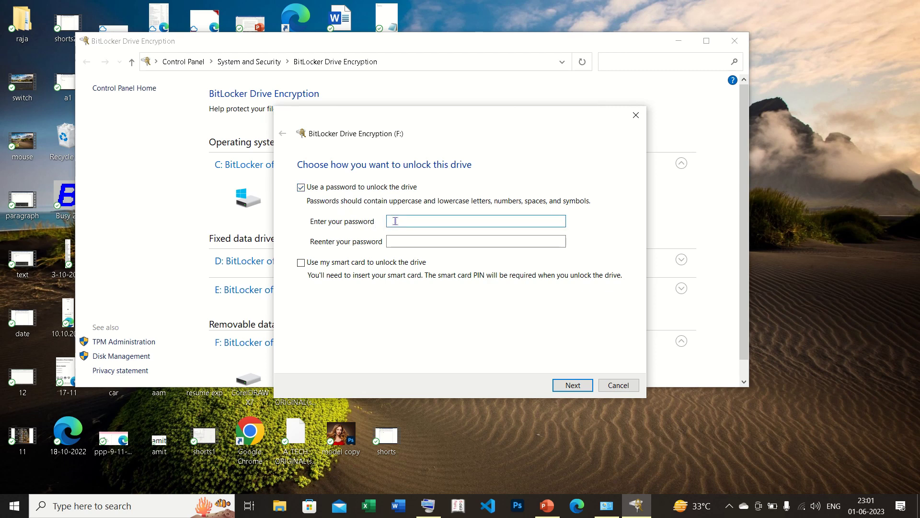
text(••)
click(418, 239)
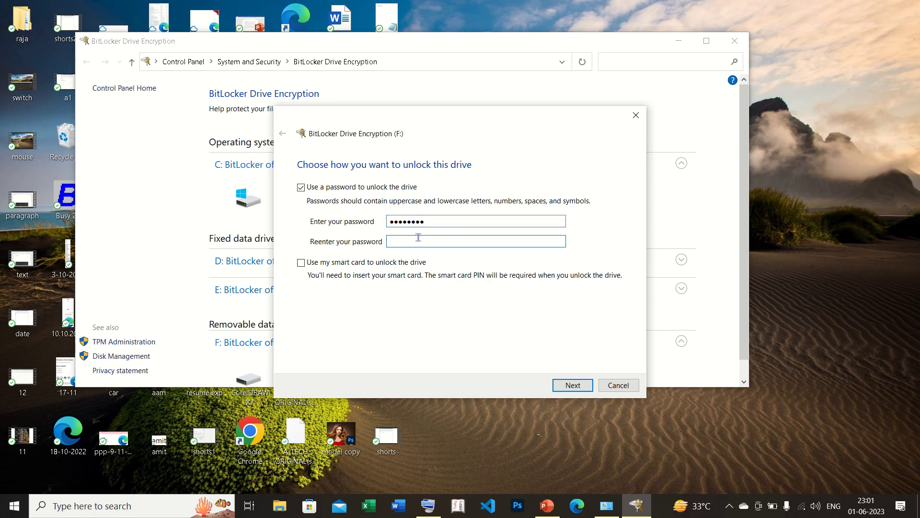
text(aaaaaaaa)
click(574, 385)
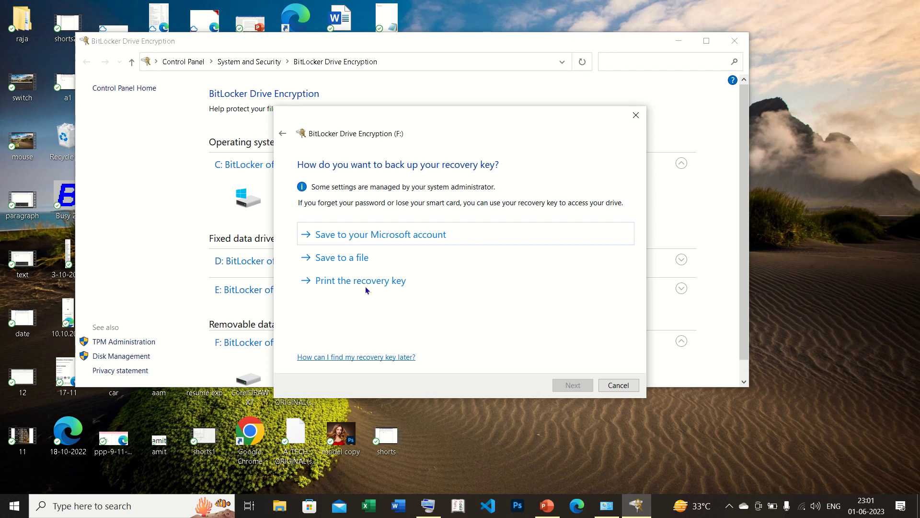
Step: Back up the BitLocker recovery key to a text file in the Documents folder, keeping the suggested file name
click(346, 260)
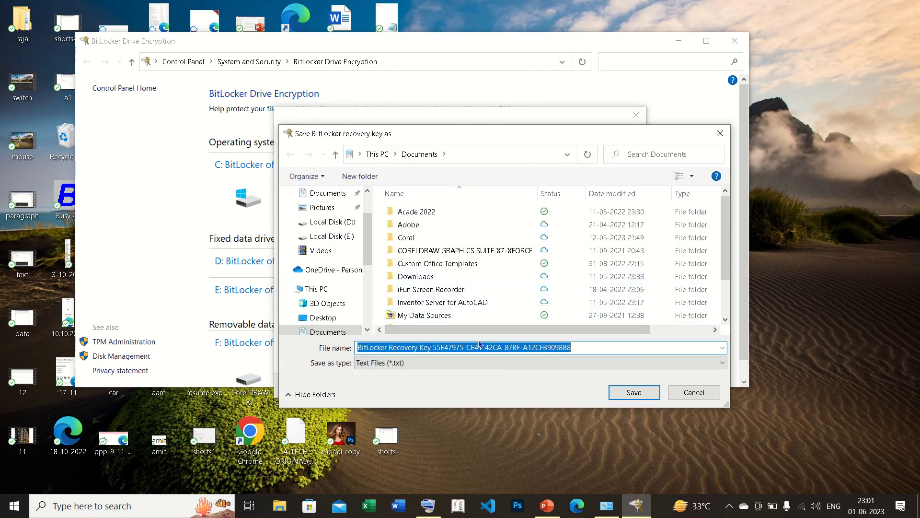
click(639, 393)
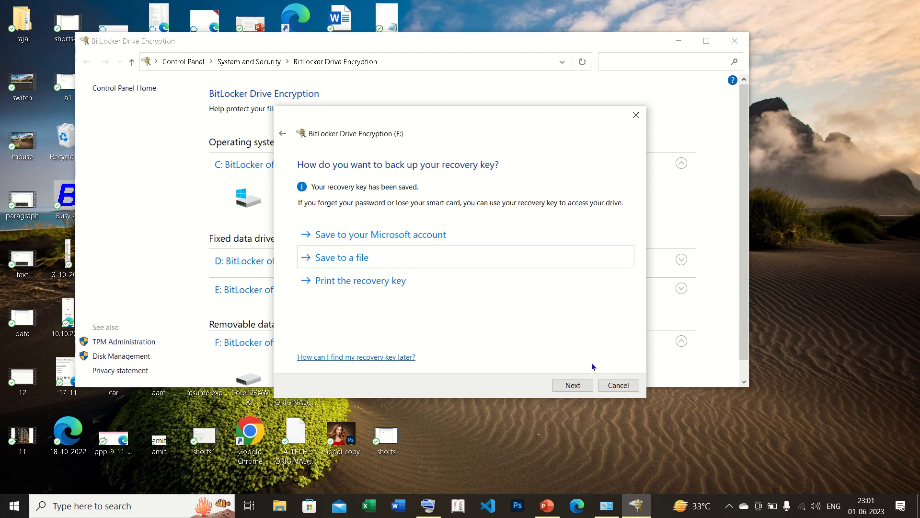
click(572, 386)
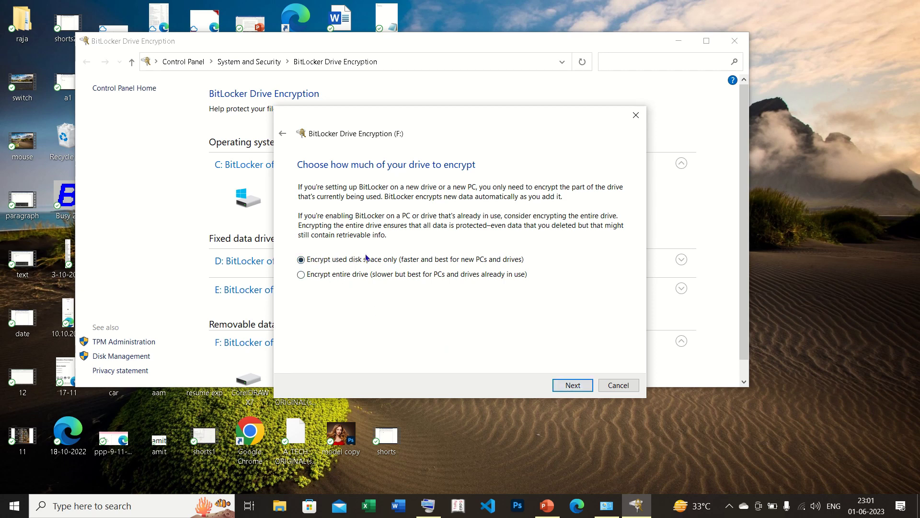
Step: Encrypt drive F: with used disk space only and Compatible mode, and close the BitLocker windows once encryption finishes
click(568, 386)
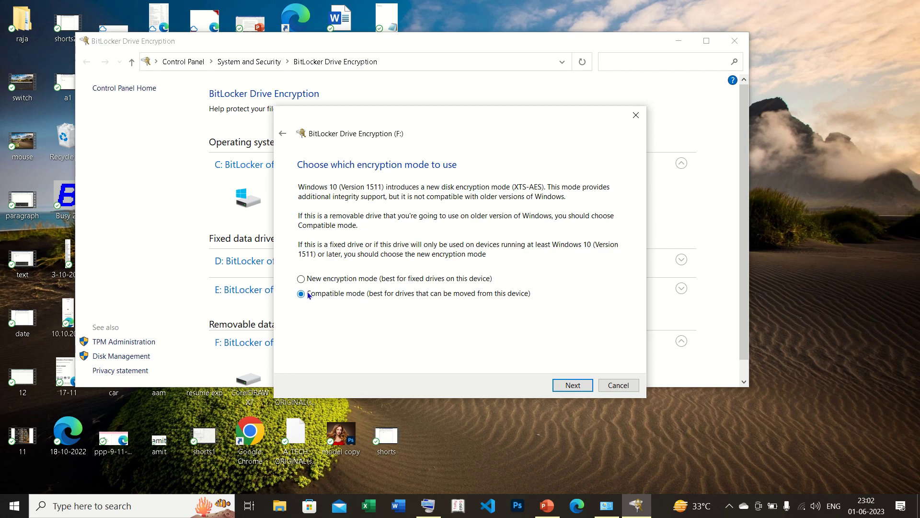
click(573, 385)
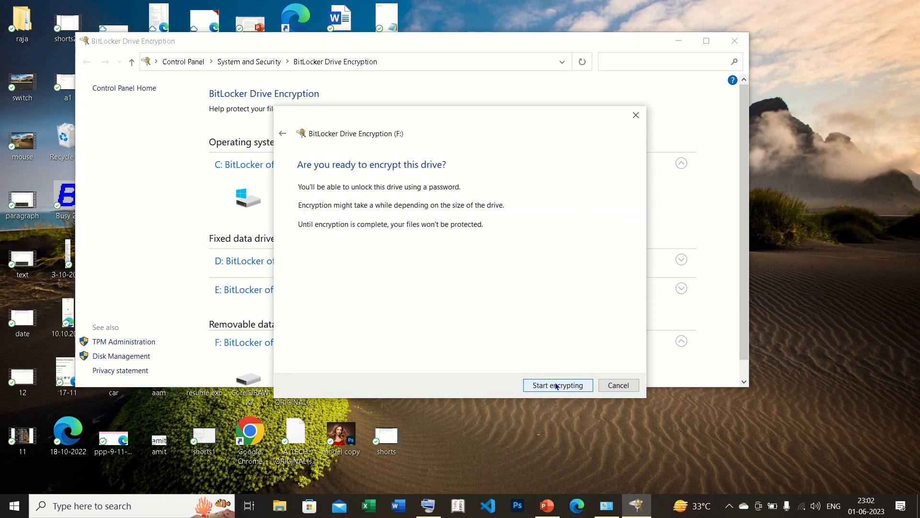
click(556, 385)
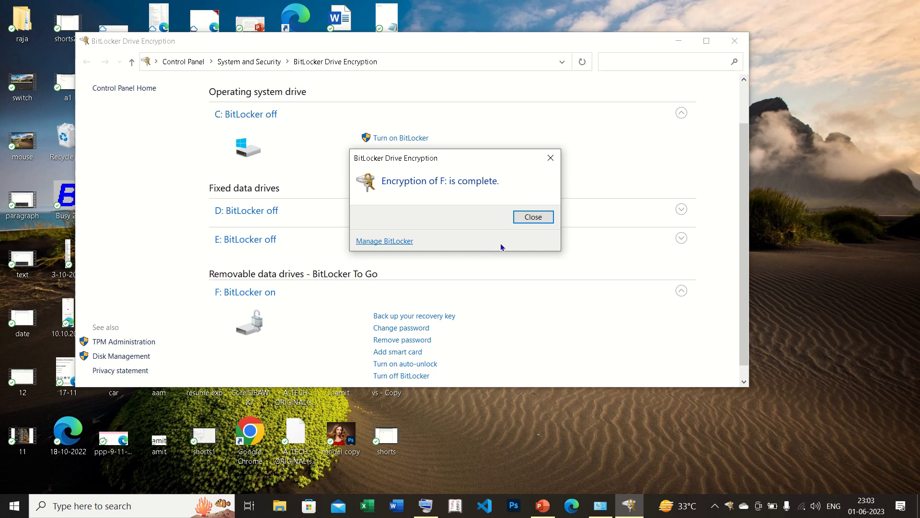
click(534, 218)
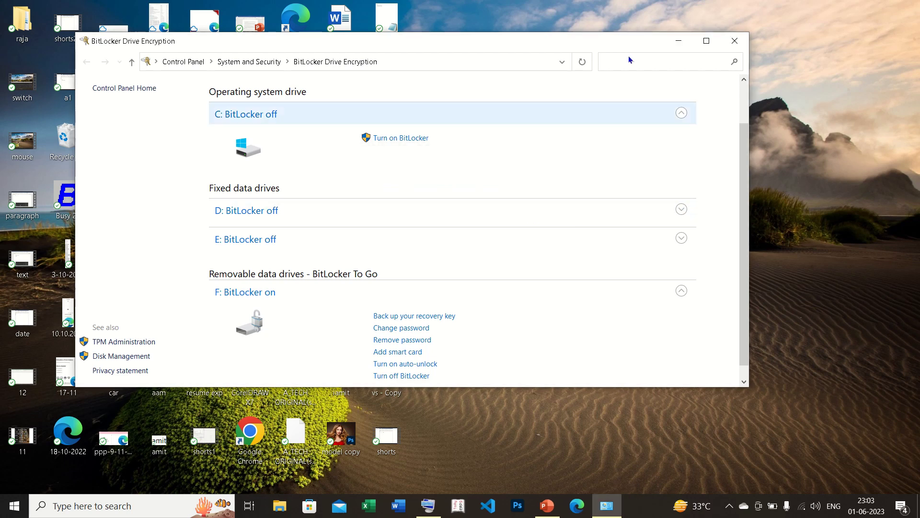
click(735, 43)
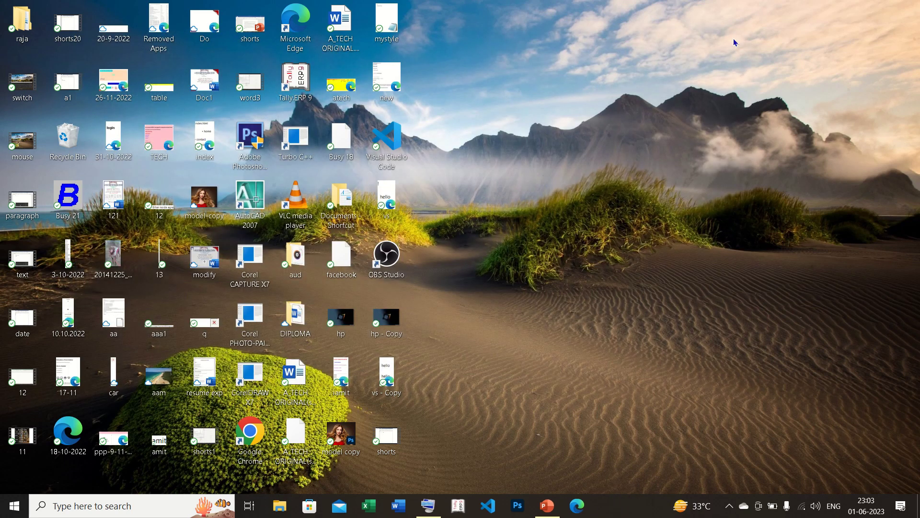
Step: Open USB Drive (F:) in File Explorer and eject it
click(279, 509)
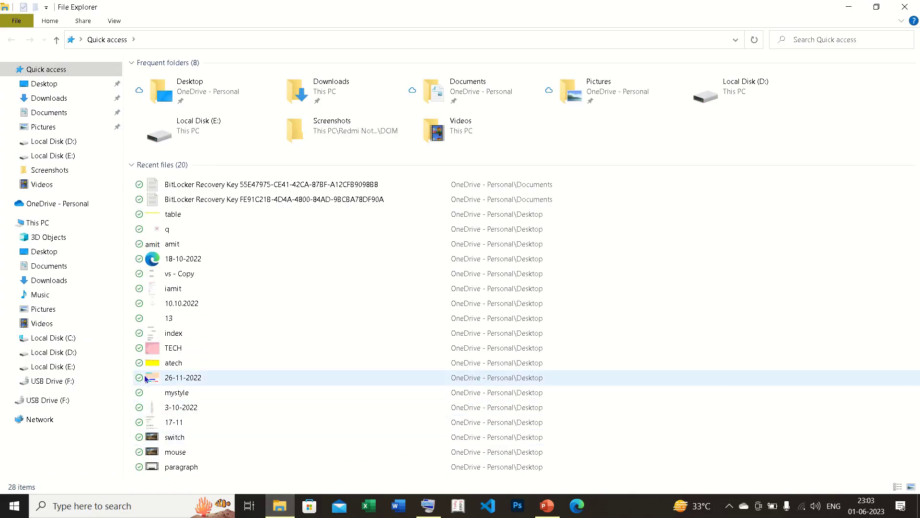
click(61, 402)
right_click(61, 403)
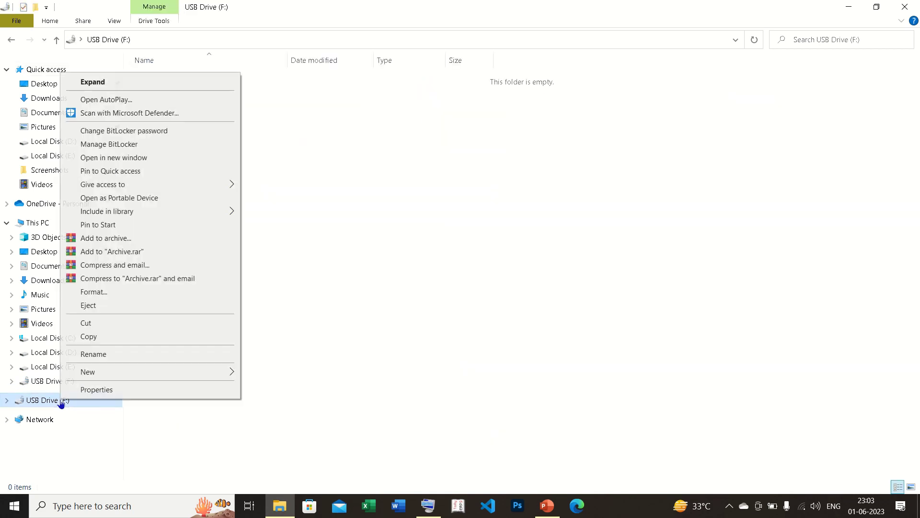
click(90, 307)
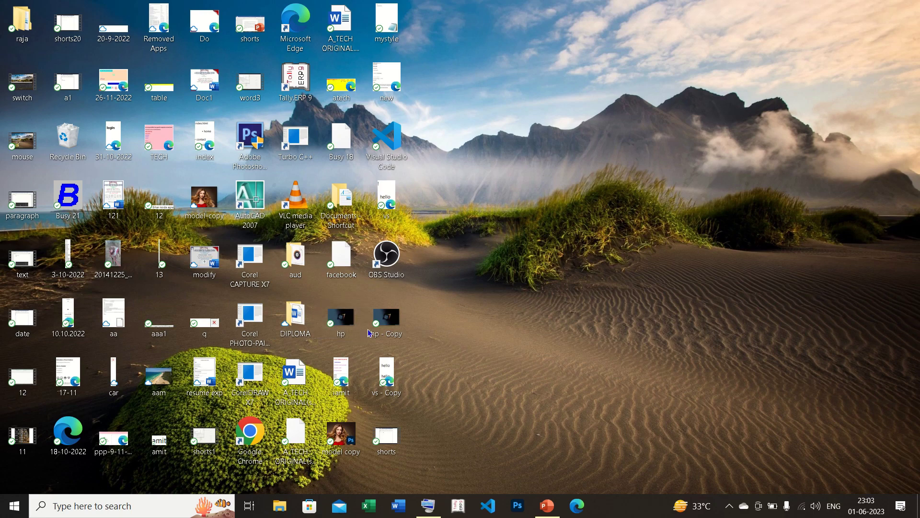
Step: Reopen File Explorer and unlock the reconnected USB Drive (F:) with its BitLocker password
click(280, 506)
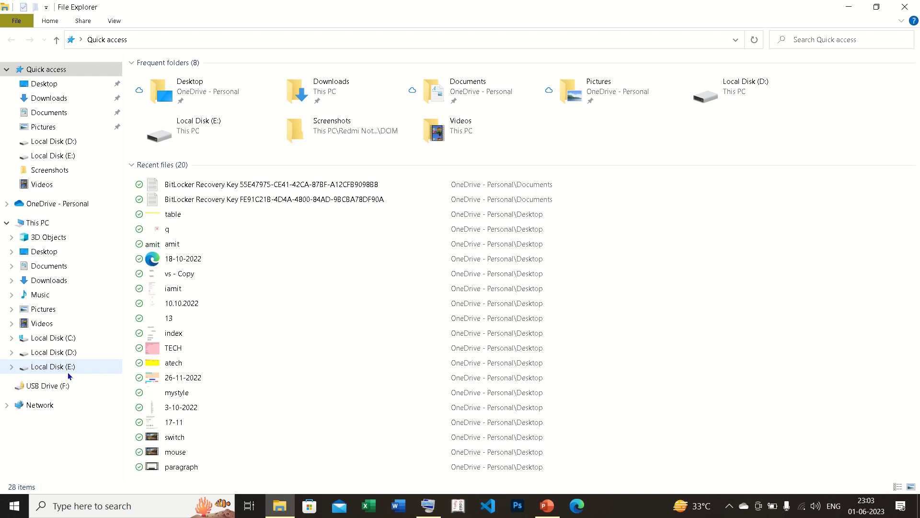
click(68, 372)
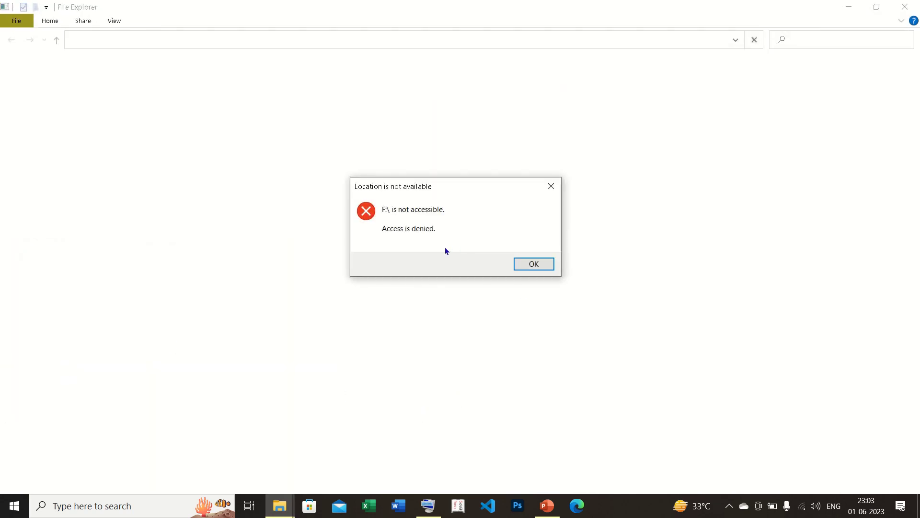
click(534, 264)
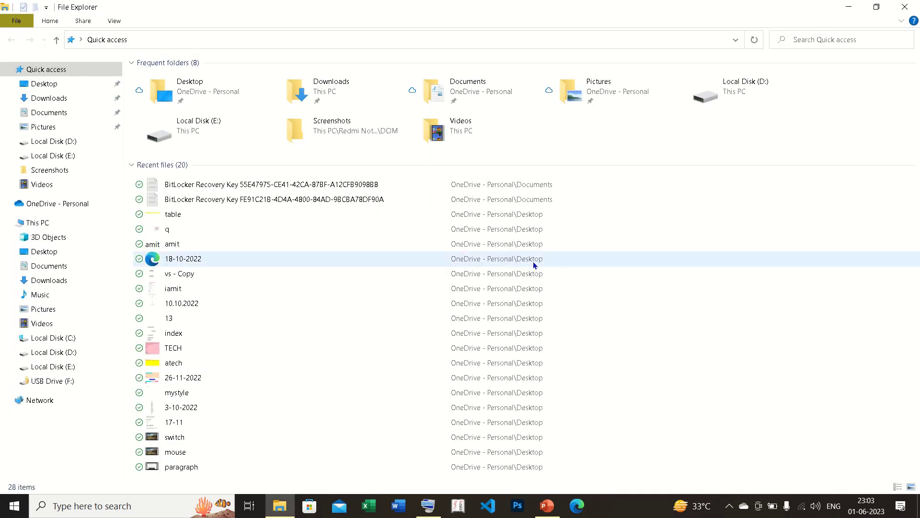
click(48, 380)
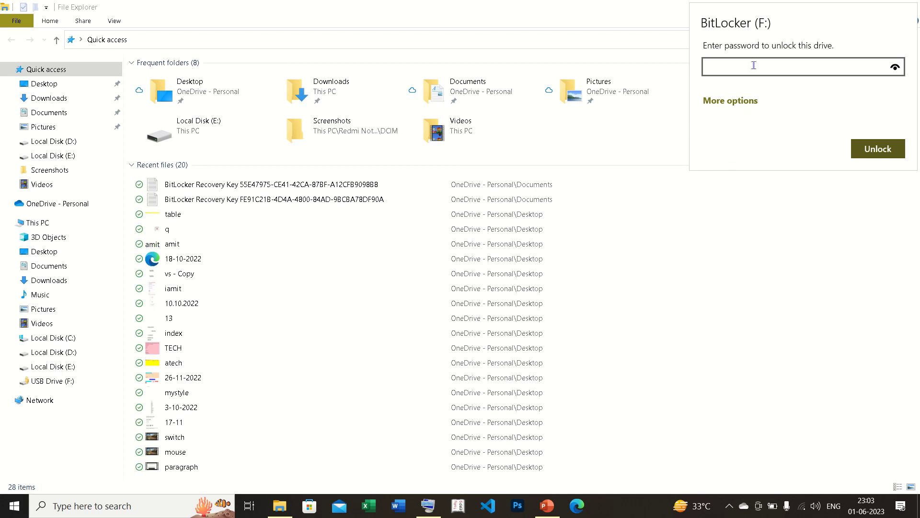
text(••••••••)
click(867, 150)
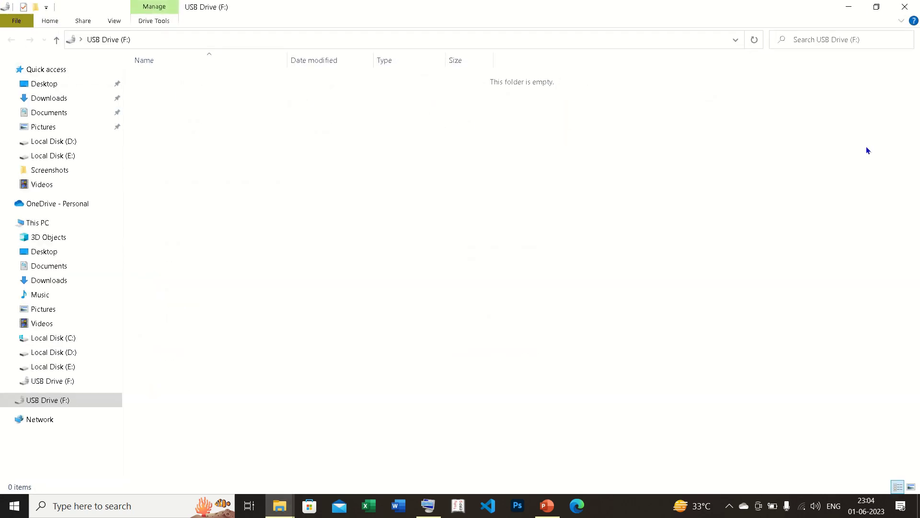